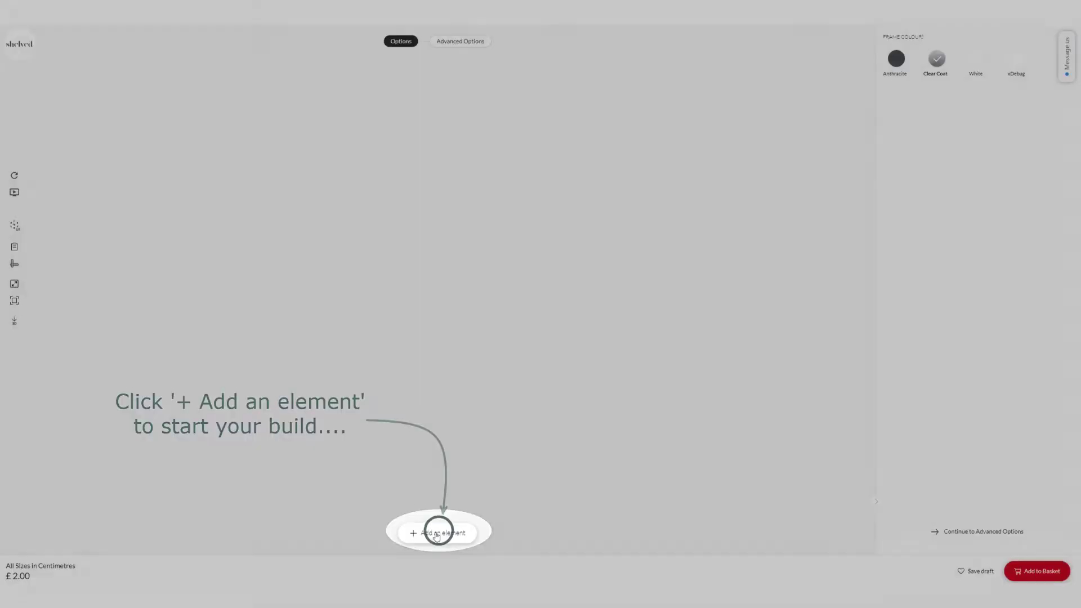
Step: Add an 80x40cm Basic Grid Building Block as the first element
click(437, 534)
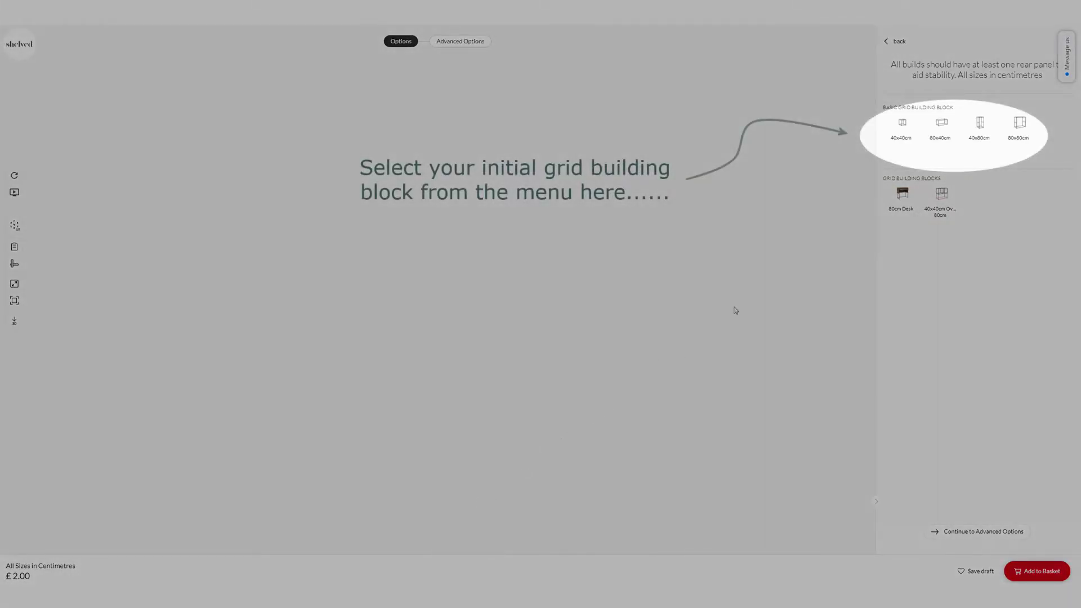
click(939, 131)
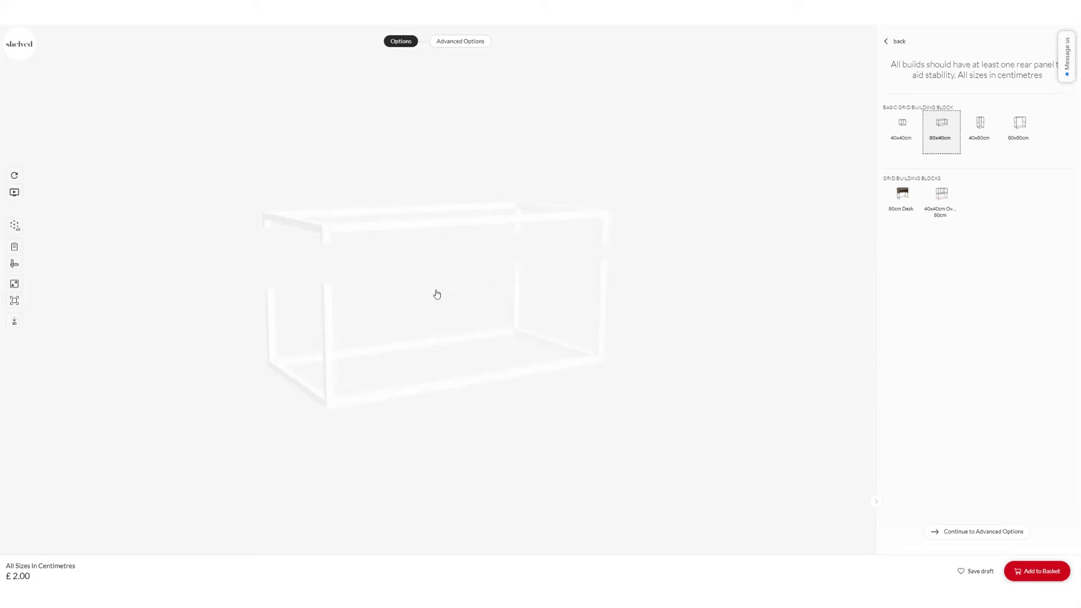
Step: Place the 80x40cm block and stack a duplicate on top, bringing the total to £216.50
click(436, 294)
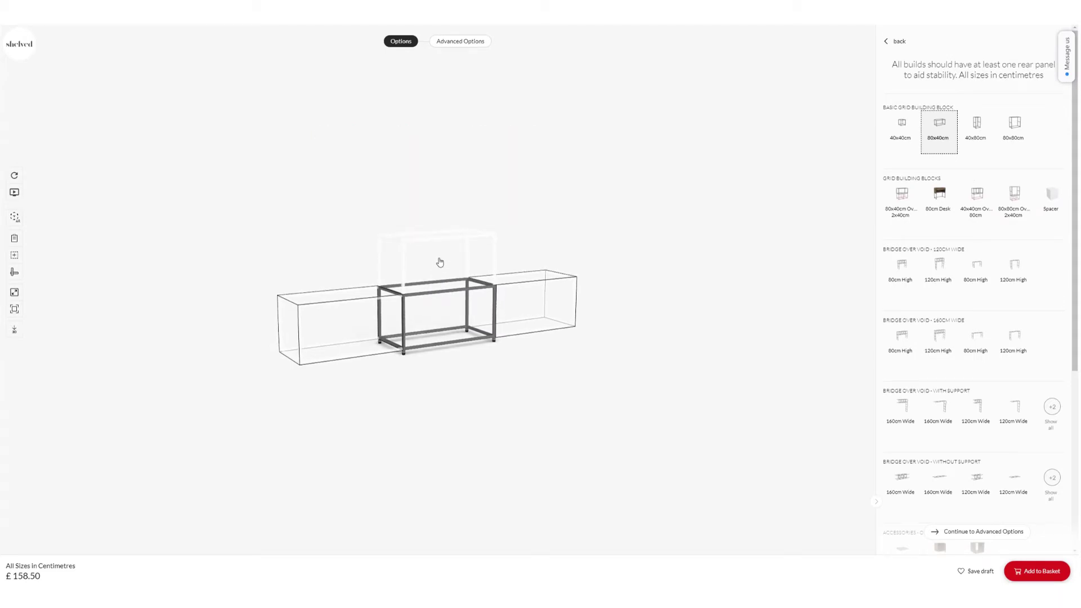
click(439, 262)
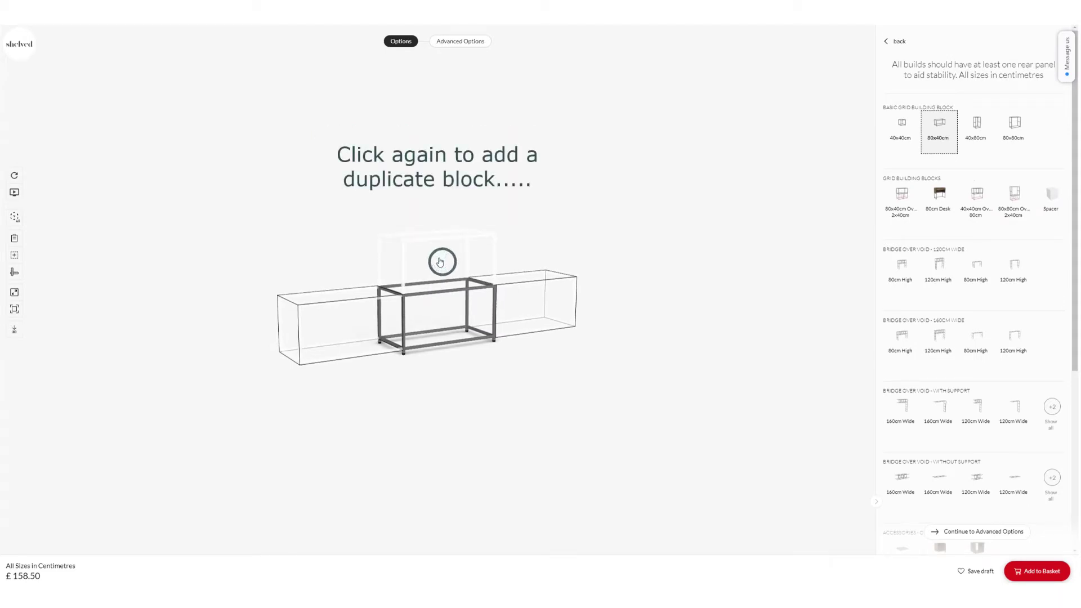
click(440, 262)
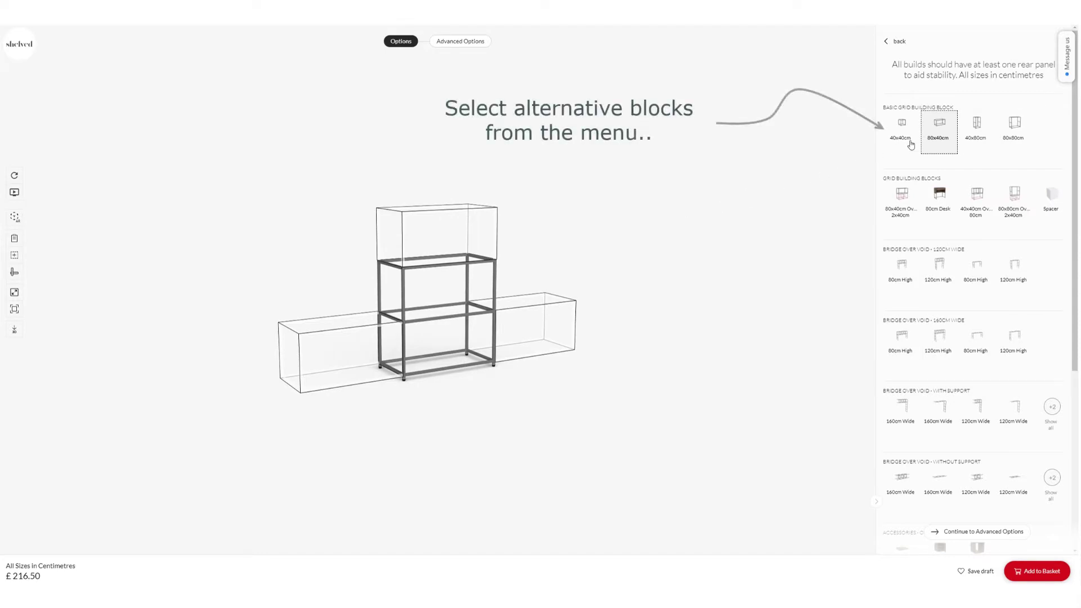
Step: Add a 40x80cm block to the right of the stacked frame (£326.50), then select the 40x40cm block
click(978, 134)
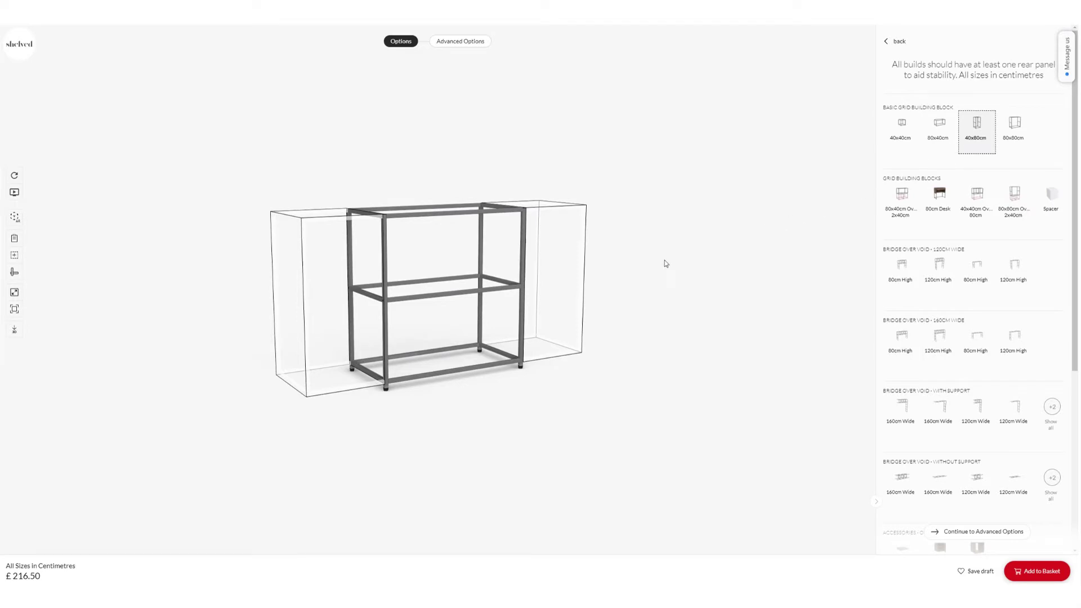
click(551, 292)
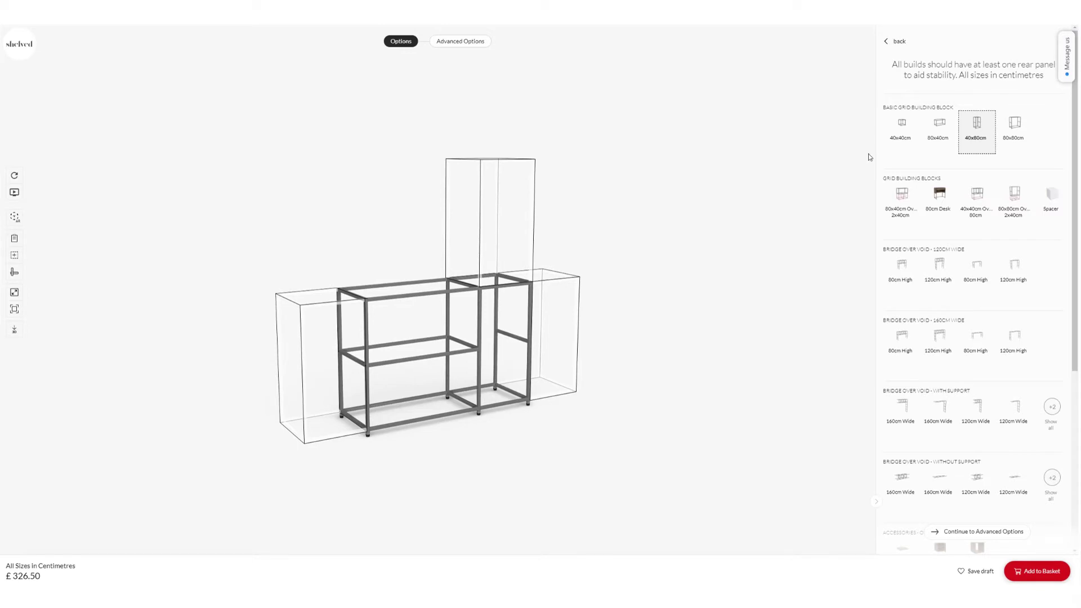
click(903, 137)
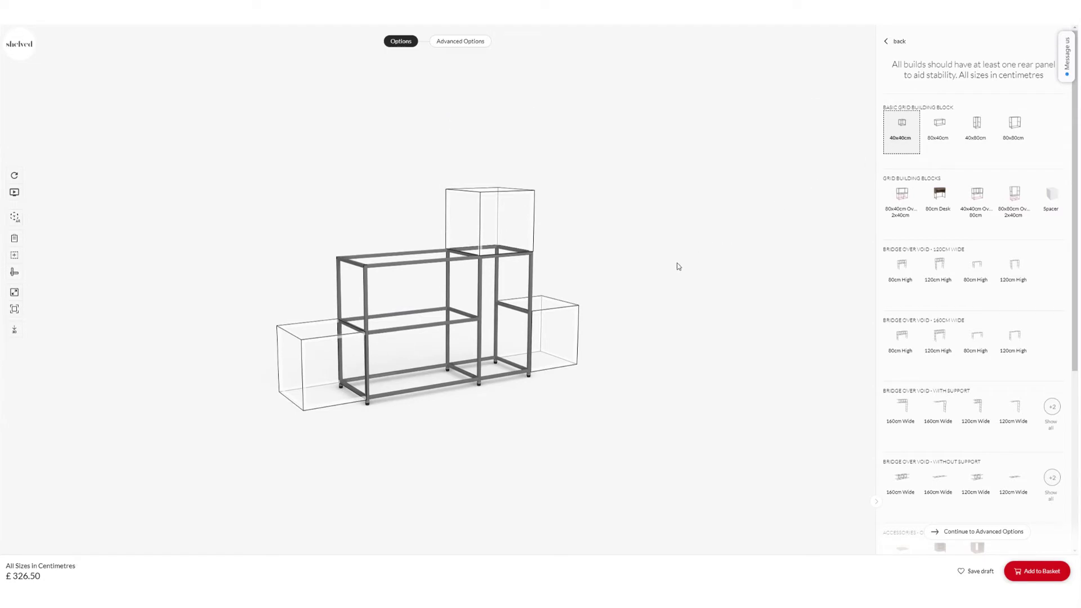
Step: Place two 40x40cm blocks on the right side of the frame, reaching £463.50
click(549, 332)
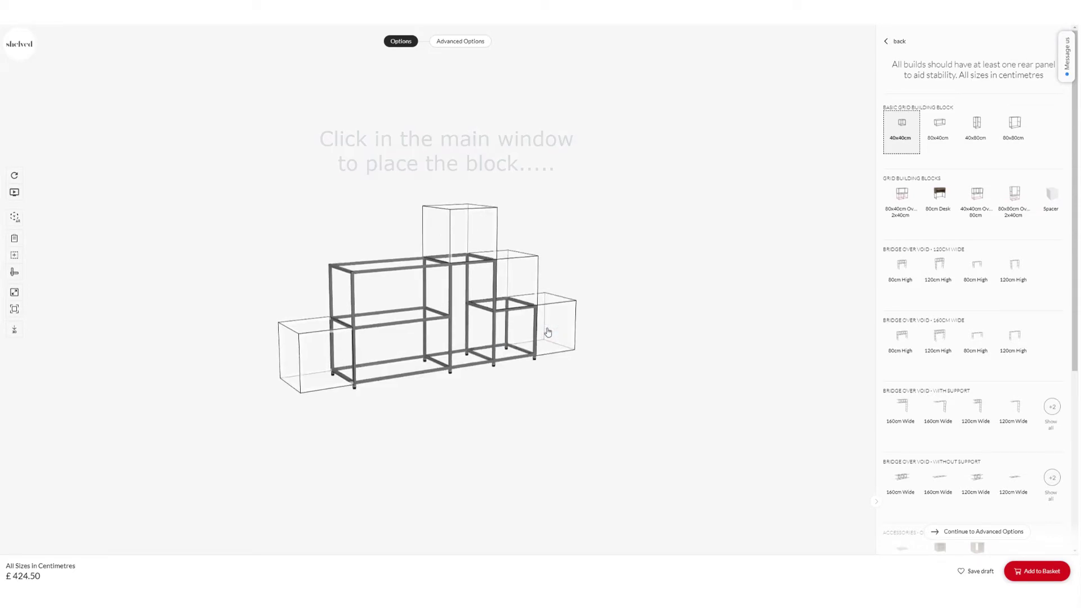
click(512, 280)
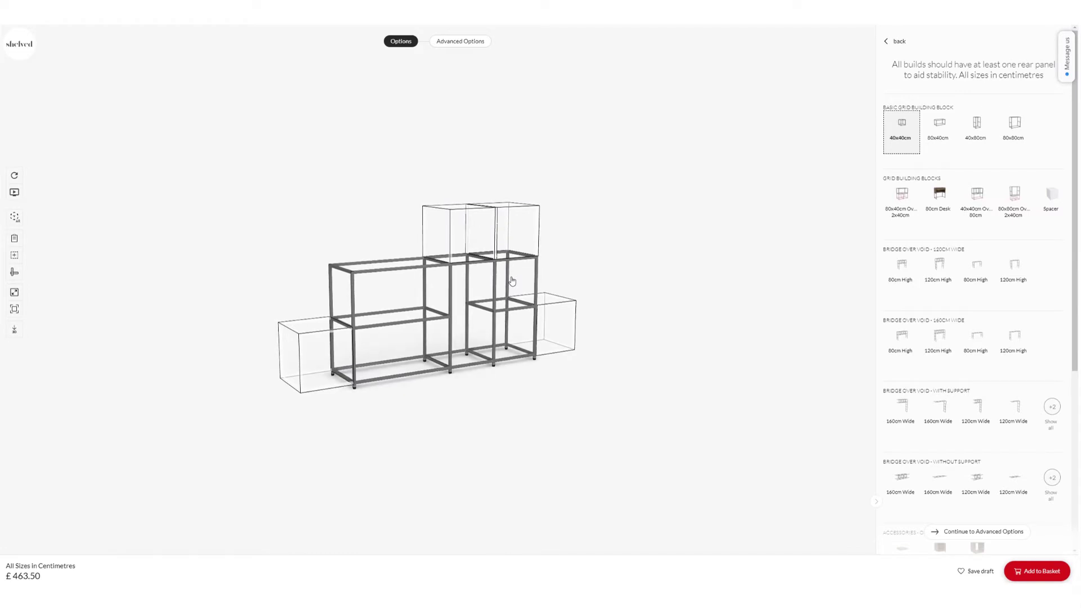
click(653, 203)
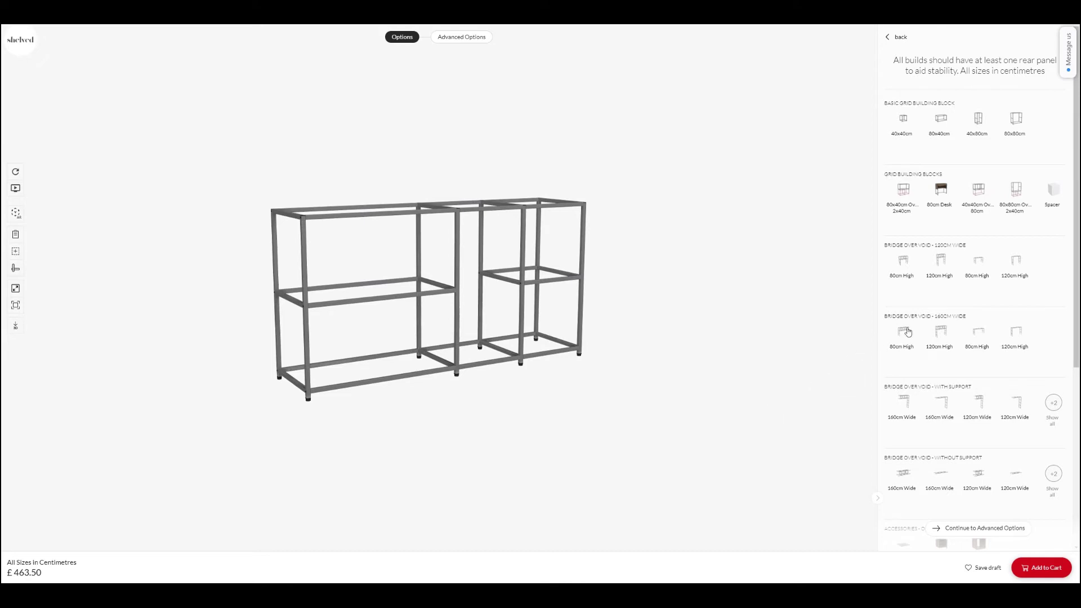
Step: Span the top with the 160cm-wide, 80cm-high bridge and add a 40x40cm block at upper right
click(979, 332)
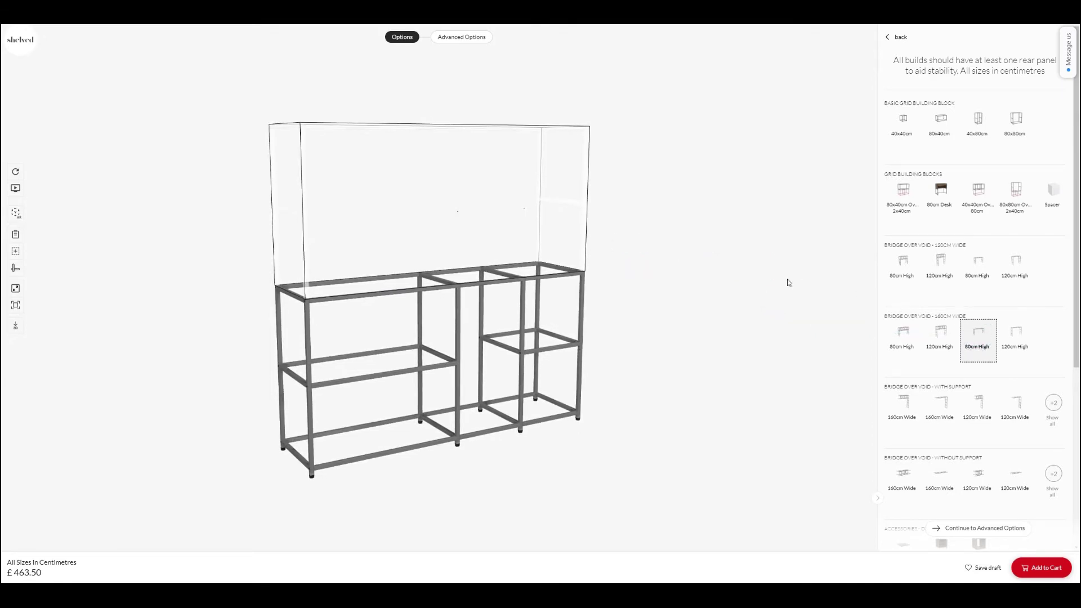
click(412, 219)
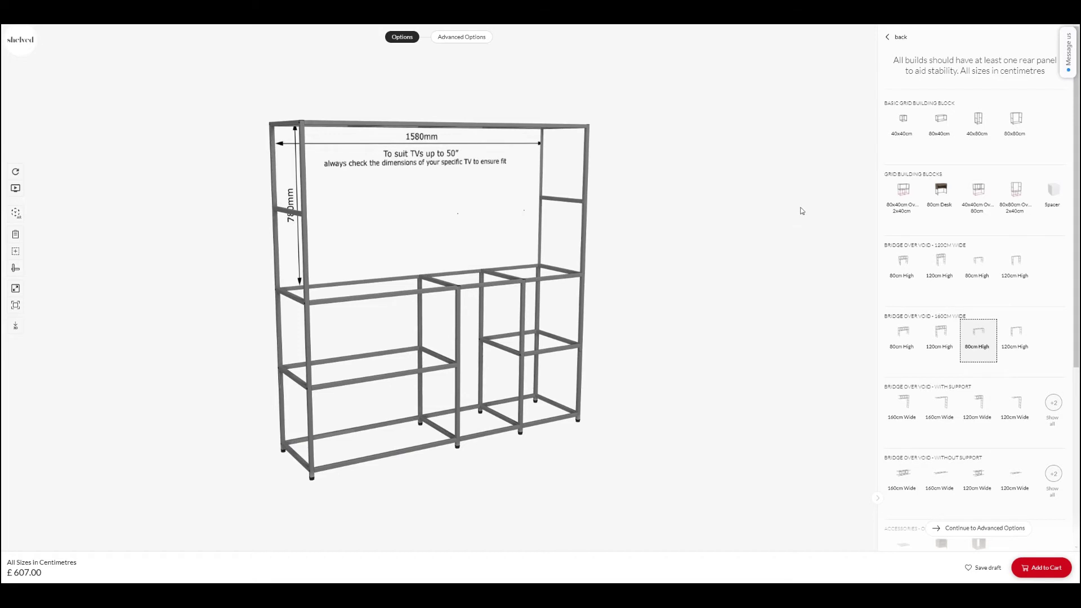
click(904, 124)
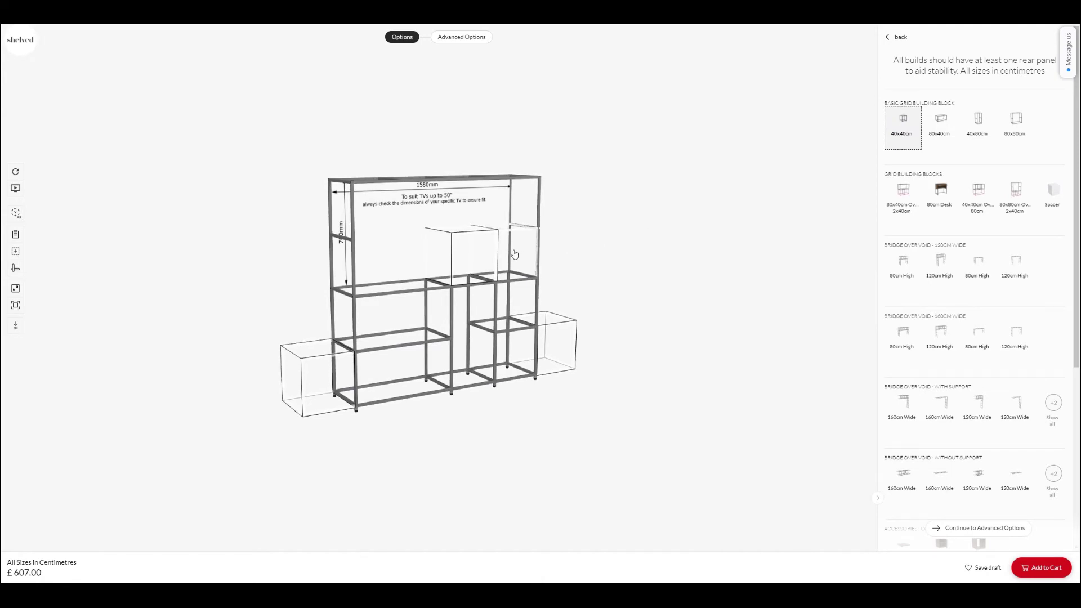
click(514, 255)
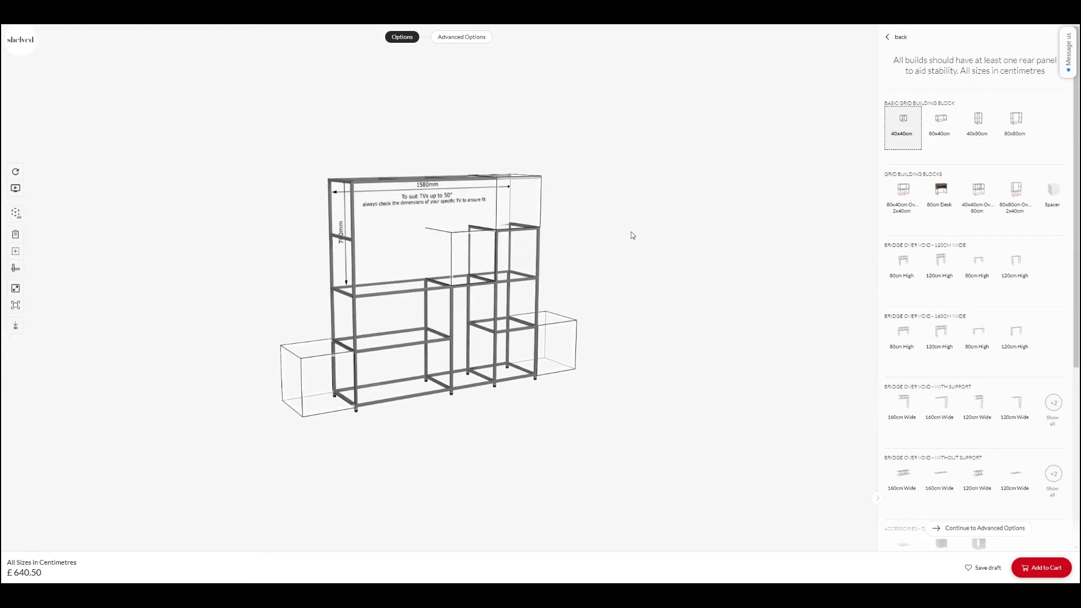
key(Escape)
Step: Orbit the model to inspect it, then select the TV bridge panel
drag(436, 244, 294, 246)
drag(377, 239, 629, 263)
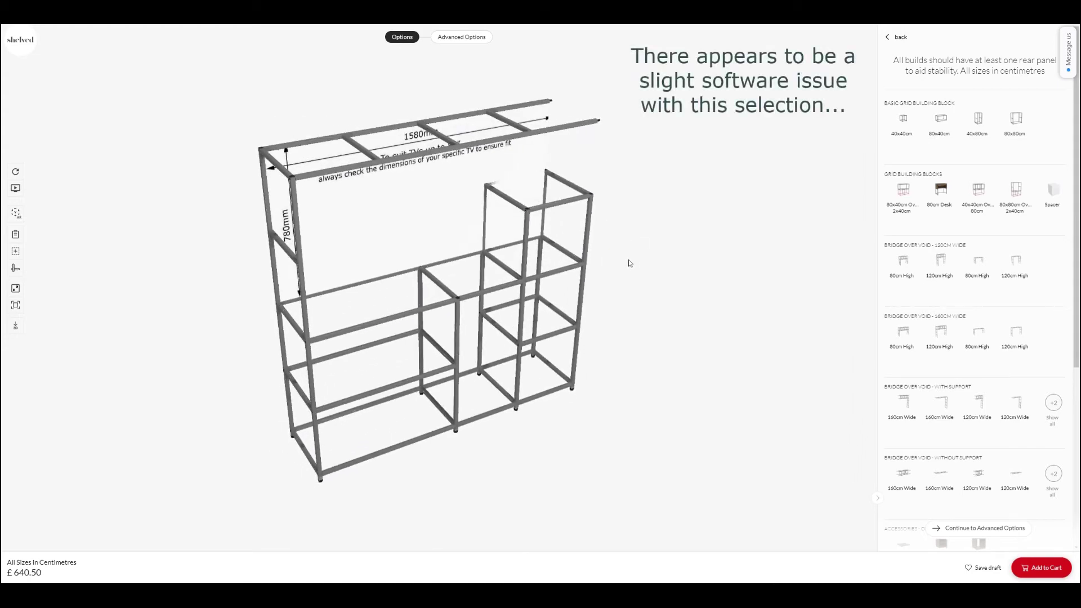
click(363, 171)
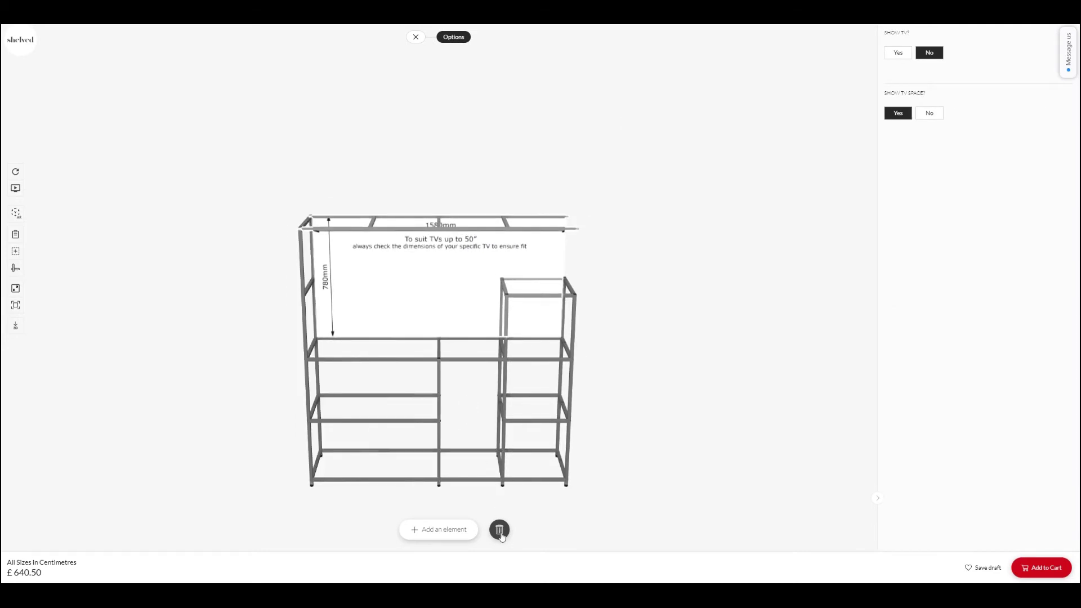
Step: Delete the TV bridge, clear the whole configuration back to £2.00, and reopen the block catalogue
click(500, 531)
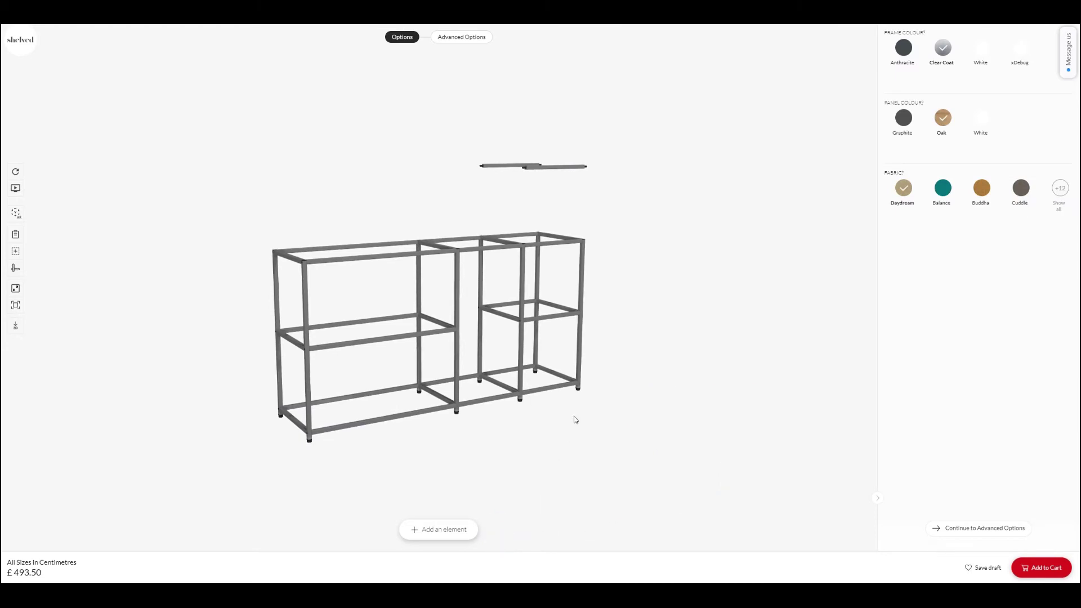
drag(574, 420, 587, 314)
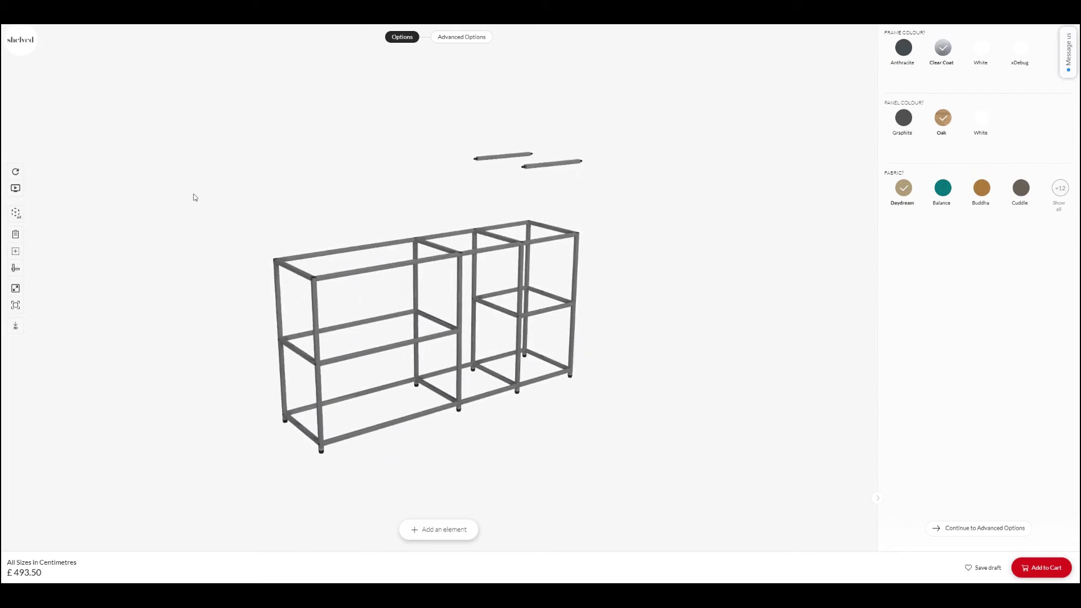
click(15, 173)
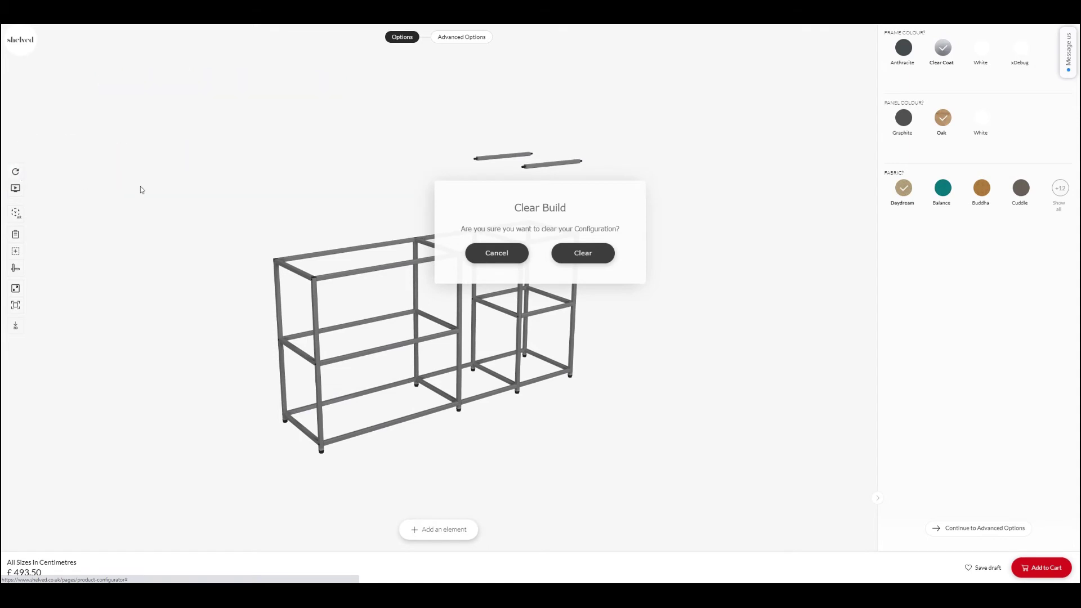
click(583, 253)
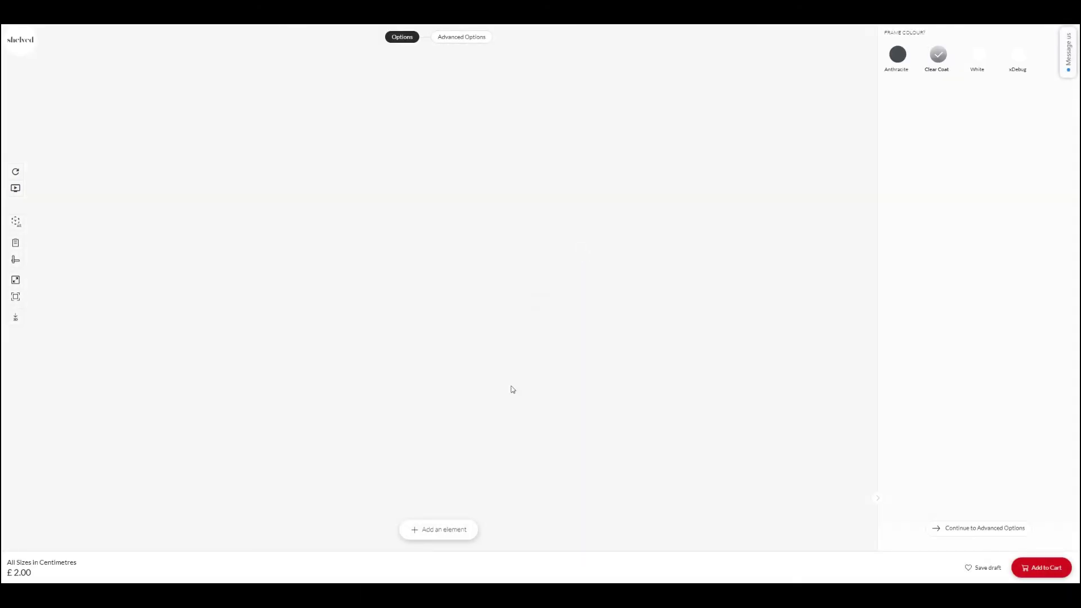
click(436, 531)
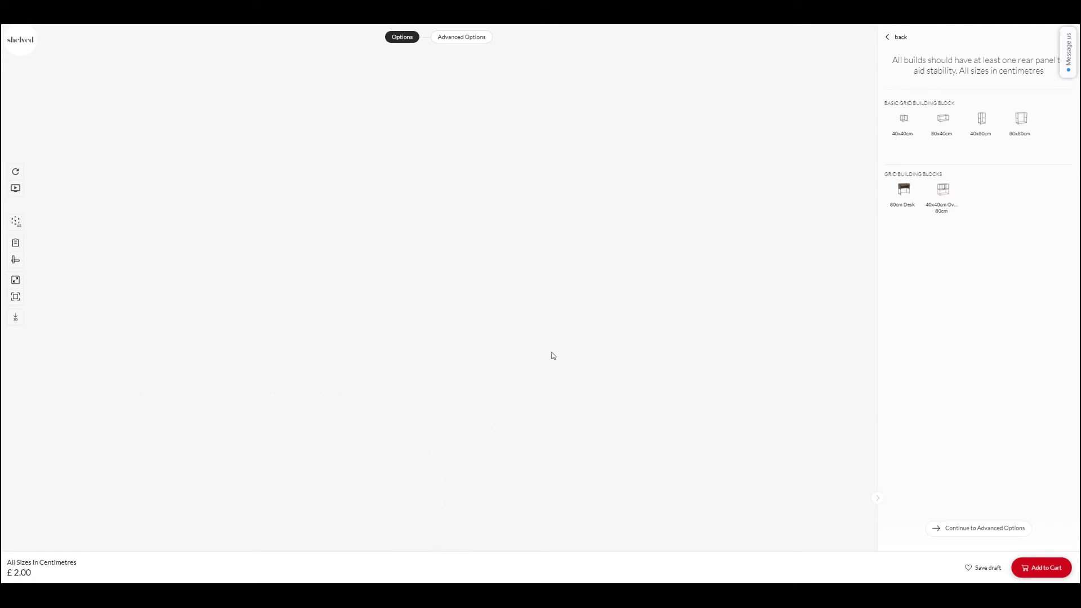
Step: Rebuild the frame: two stacked 80x40cm blocks, one 40x80cm and two 40x40cm blocks, totalling £463.50
click(942, 122)
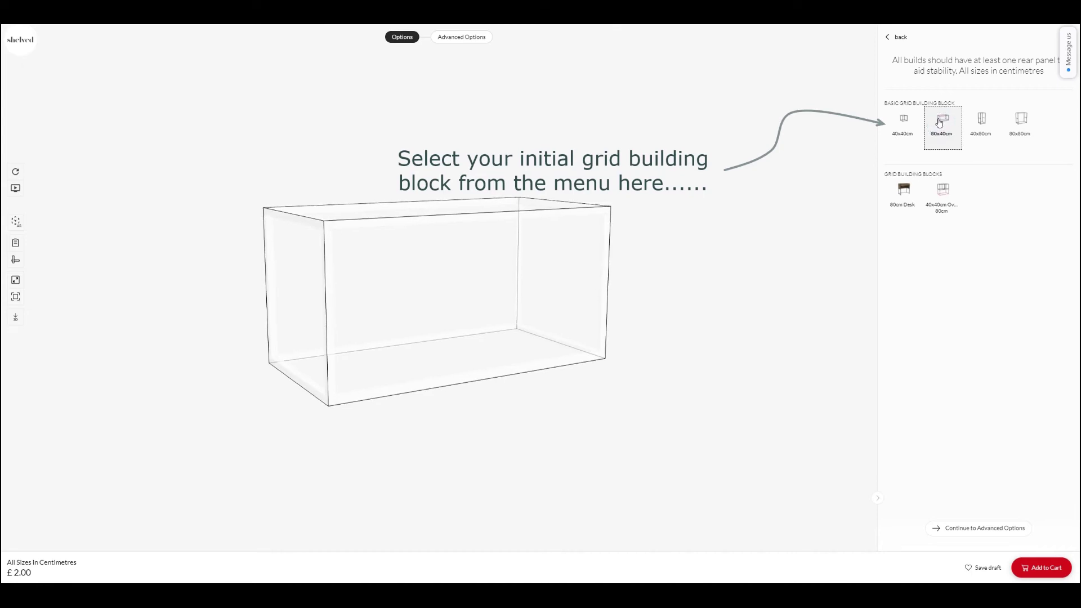
click(452, 306)
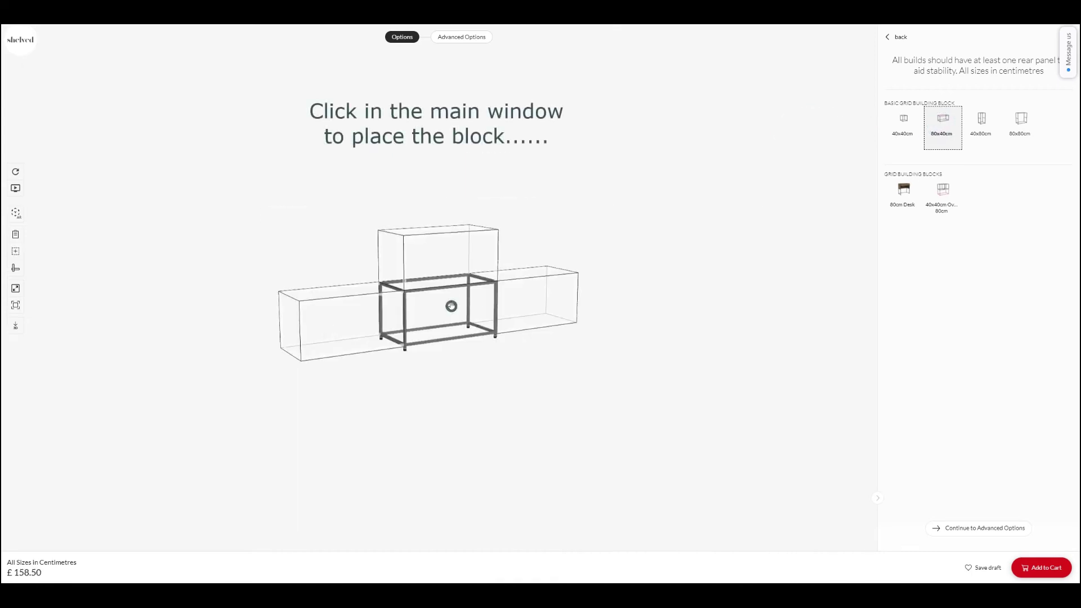
click(438, 262)
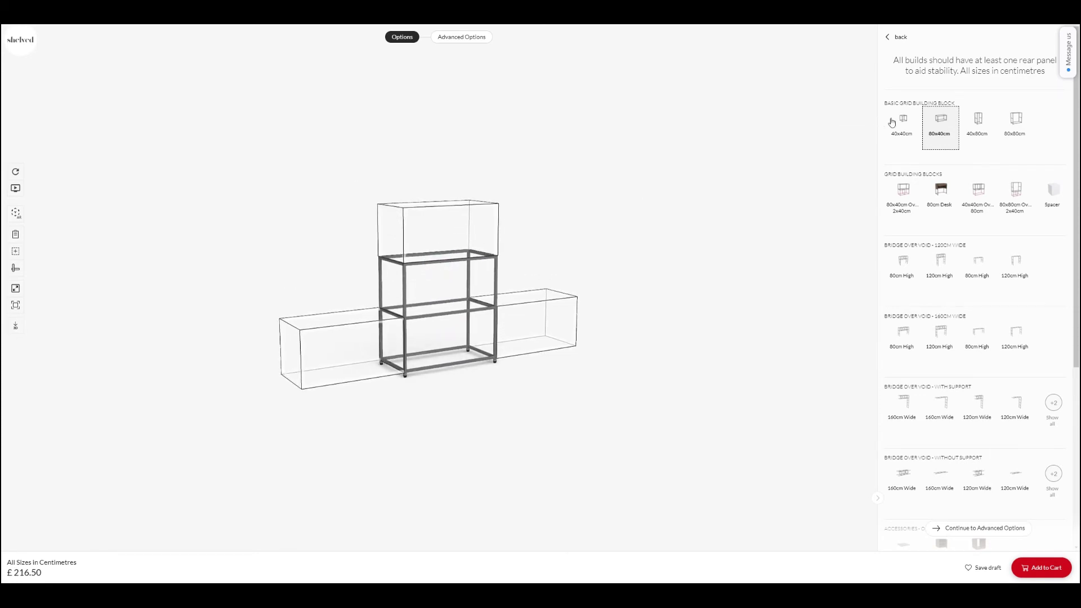
click(979, 121)
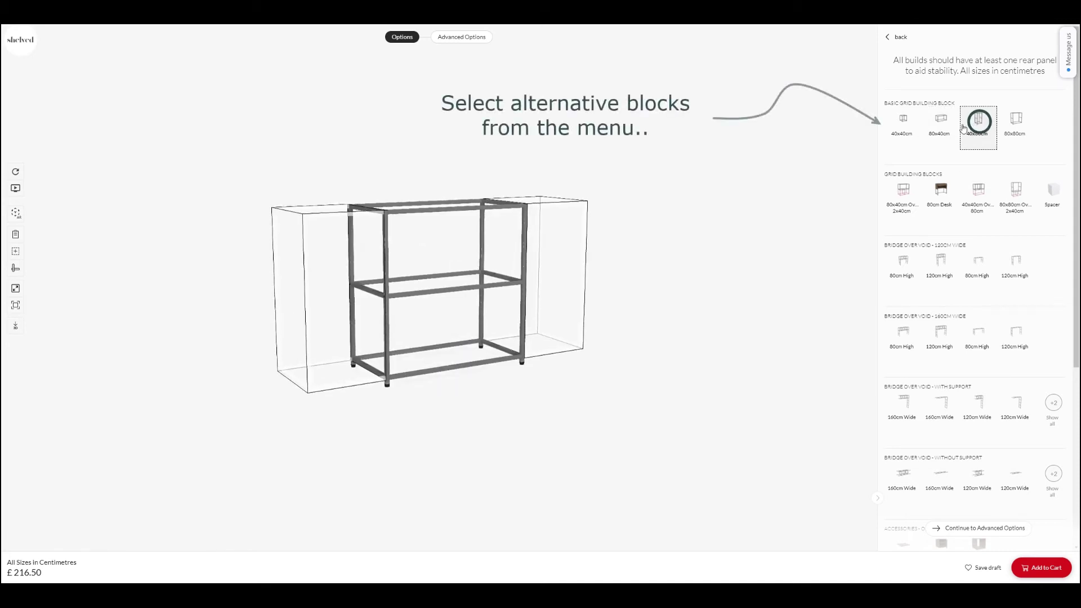
click(559, 271)
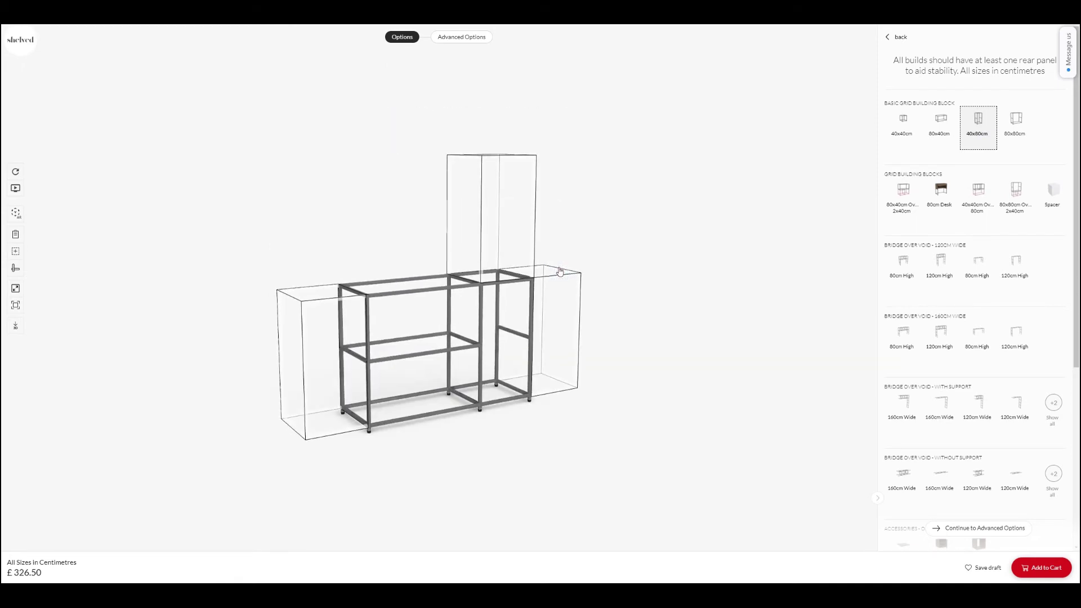
click(903, 124)
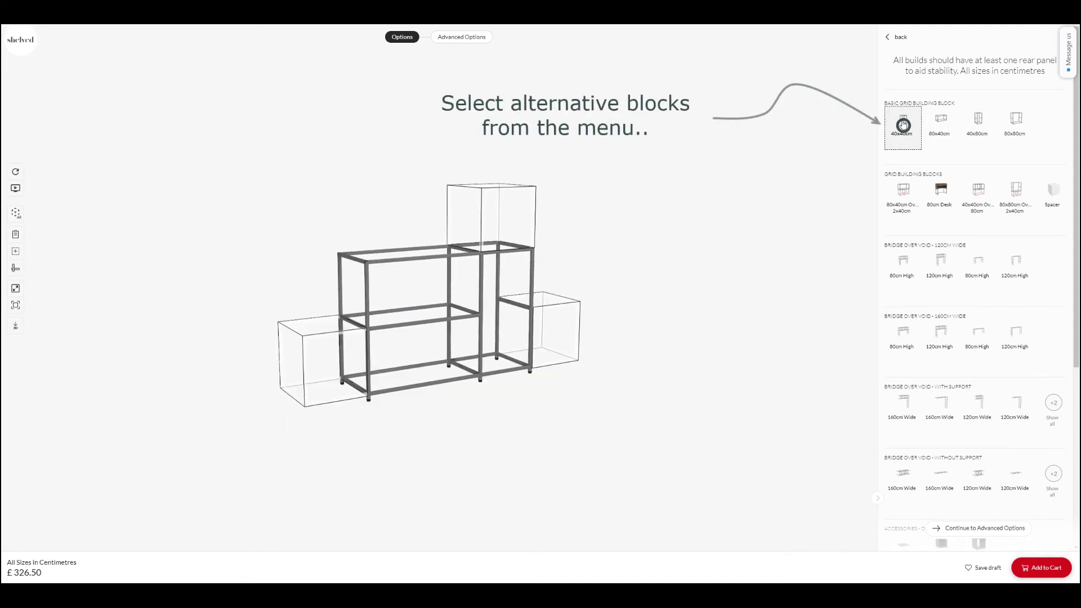
click(552, 326)
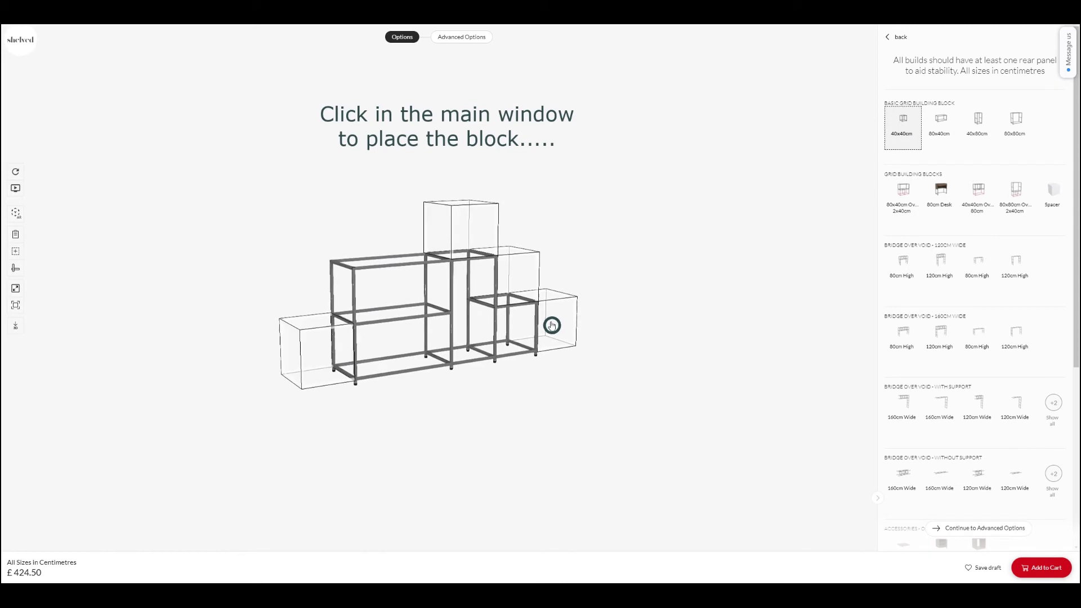
click(513, 276)
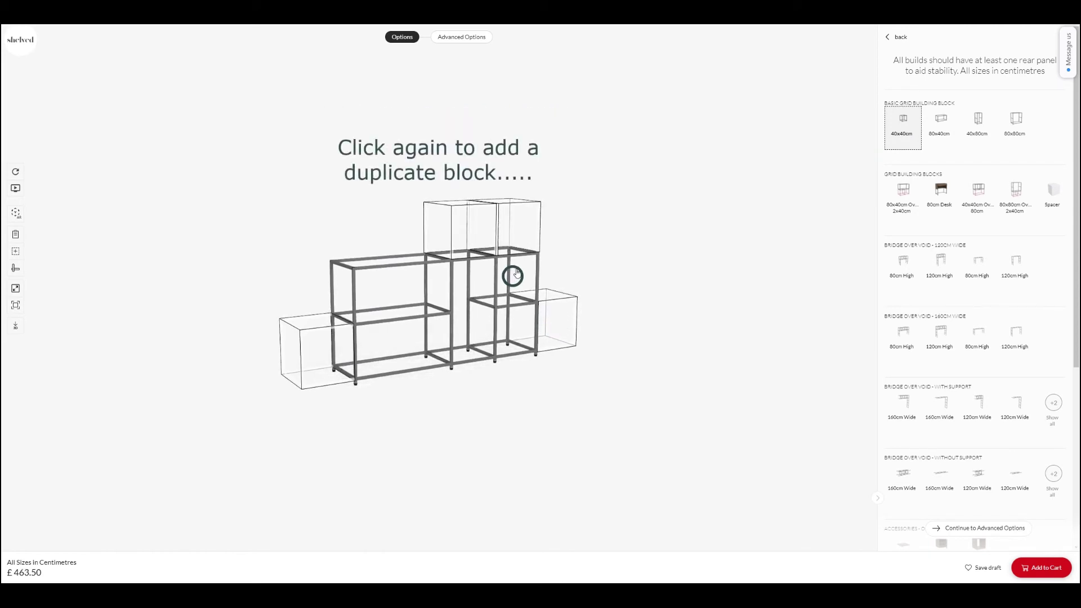
click(654, 199)
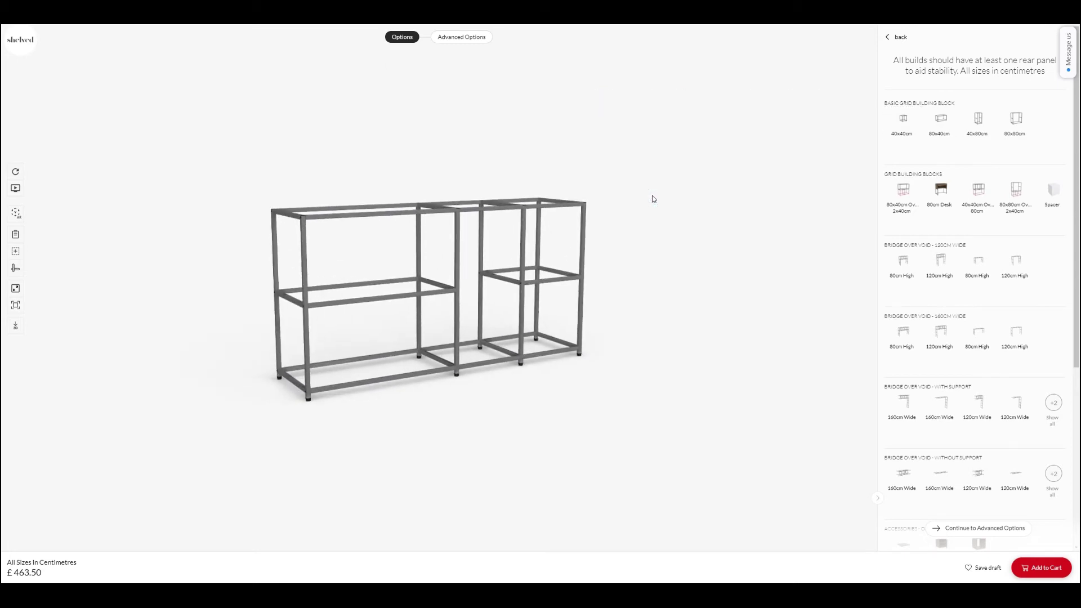
Step: Orbit the two-bay frame to view it from a higher angle
drag(652, 200, 658, 123)
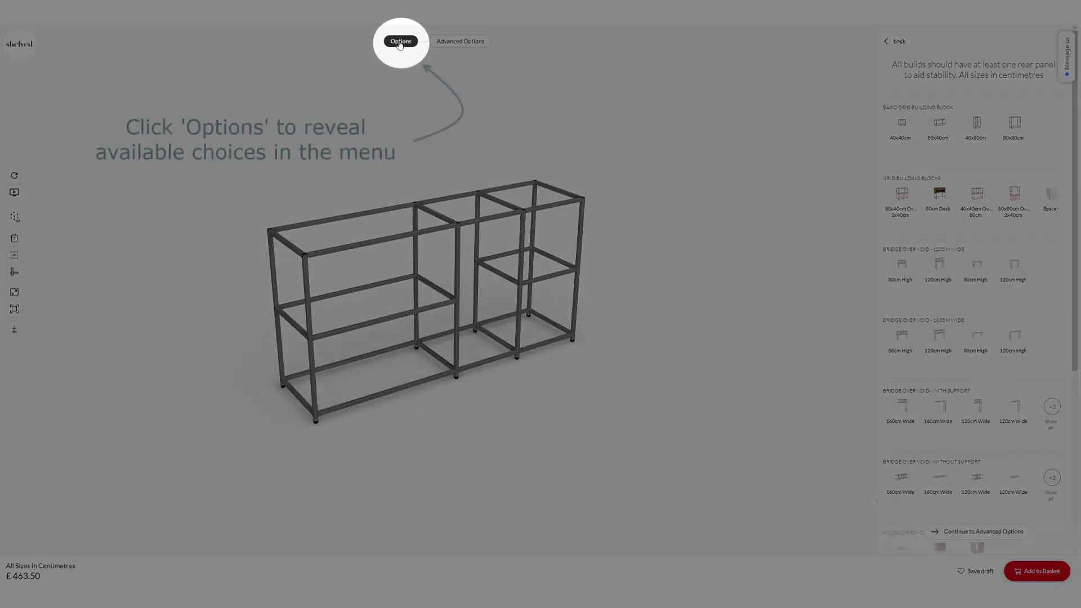
Step: Preview the Clear Coat and White frame colours, then settle on Anthracite
click(400, 41)
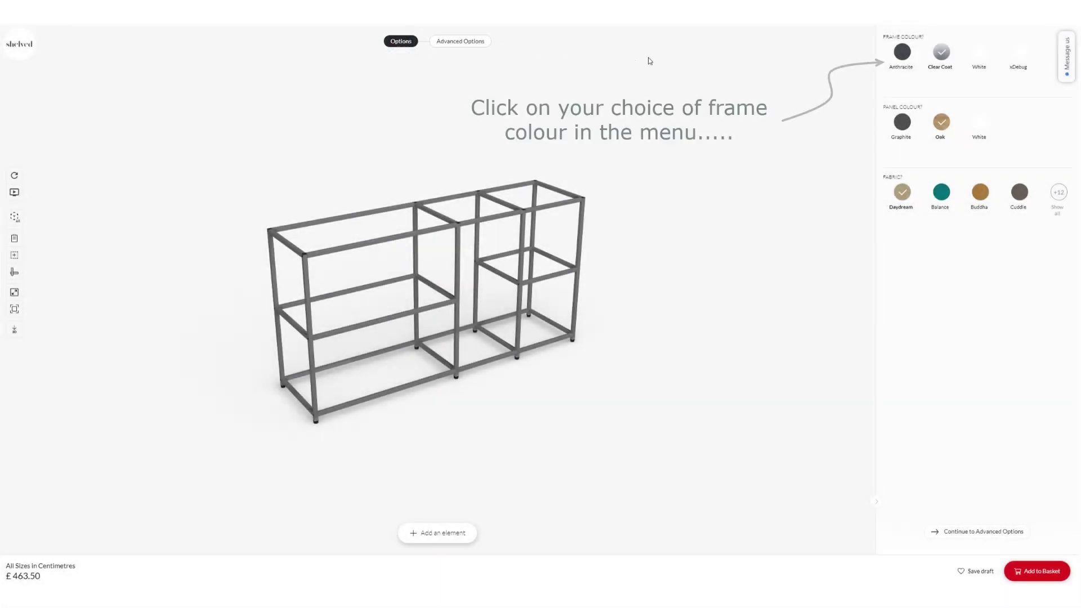
click(903, 53)
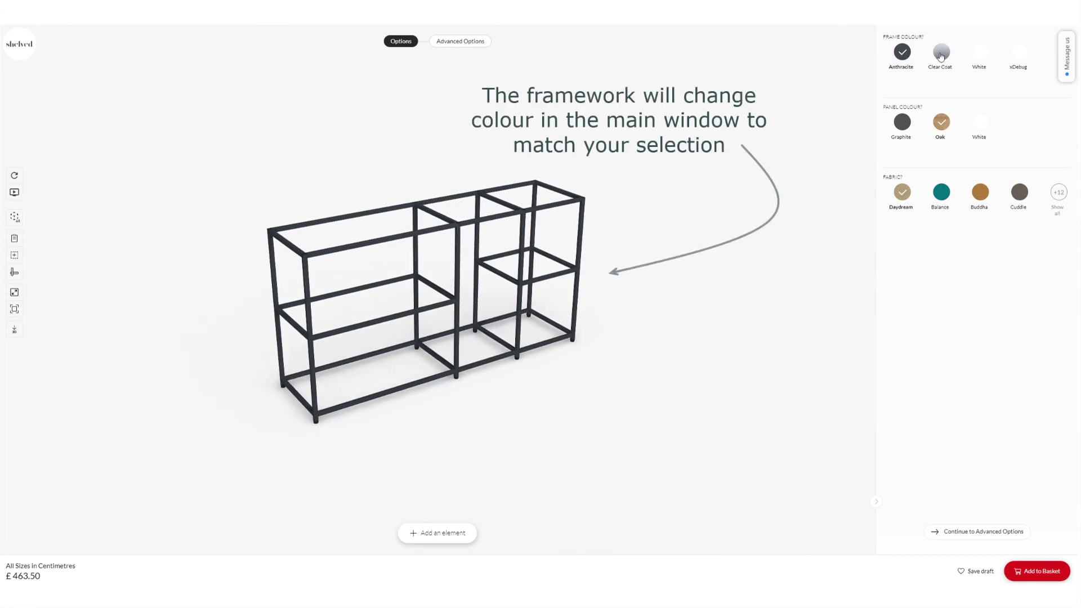
click(941, 55)
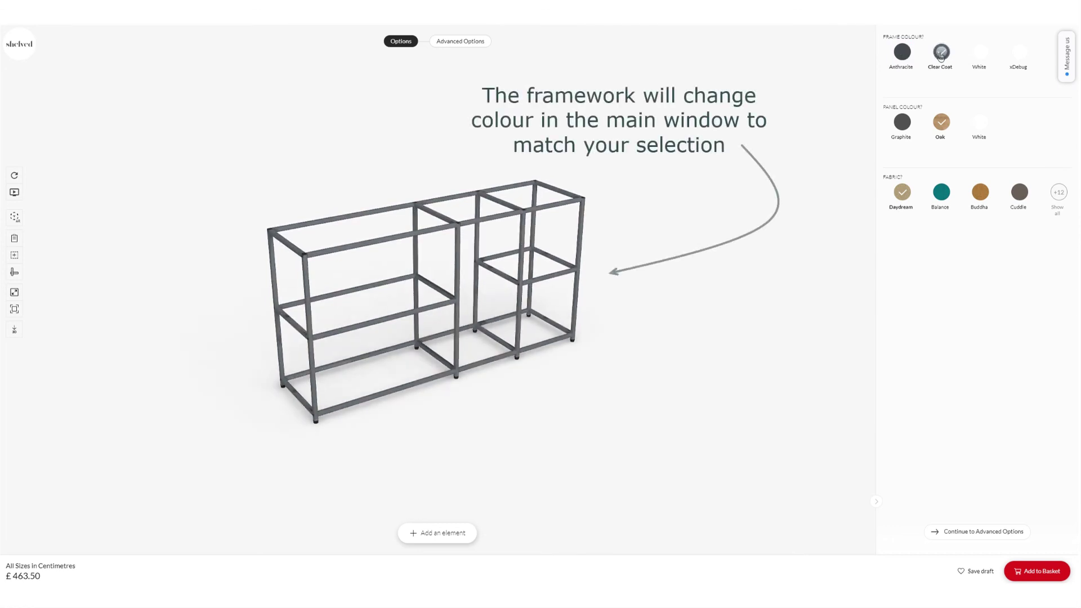
click(979, 56)
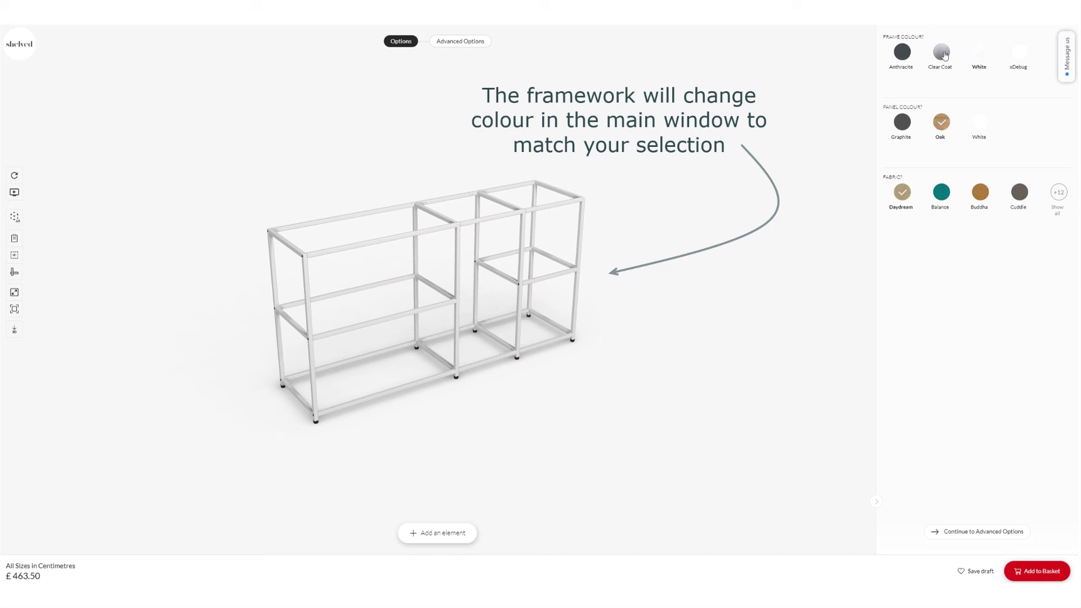
click(941, 53)
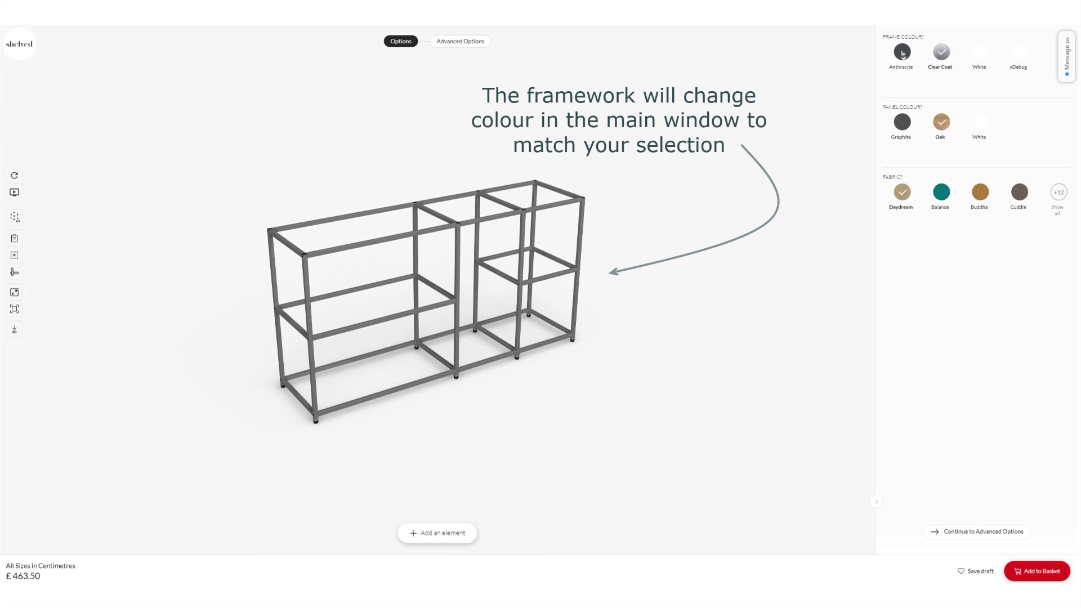
click(903, 53)
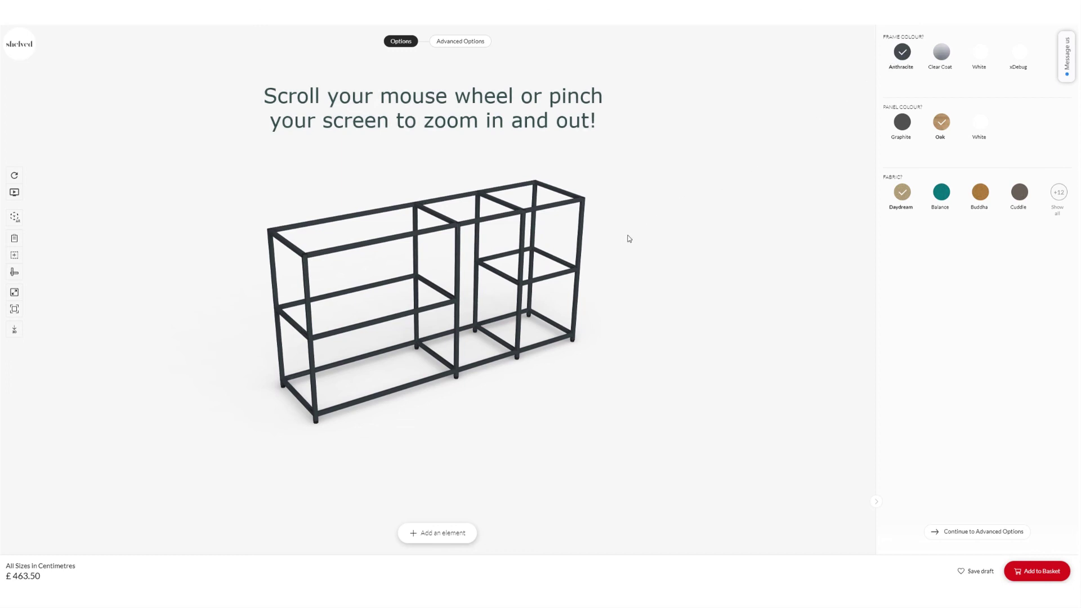
Step: Zoom in on the anthracite frame and orbit it to a level front view
scroll(626, 241, up, 5)
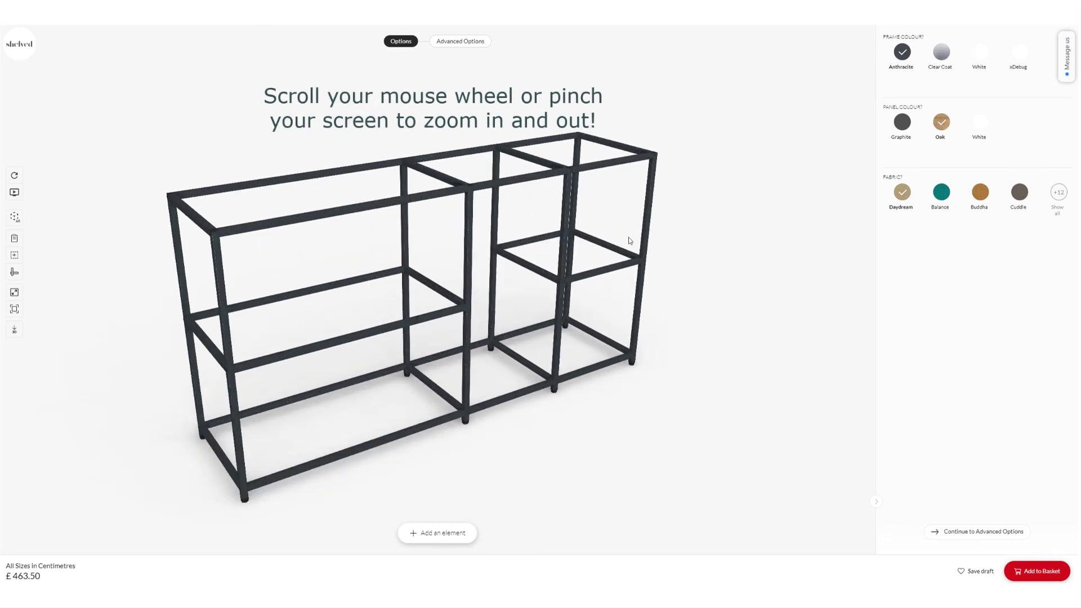
drag(687, 248, 683, 174)
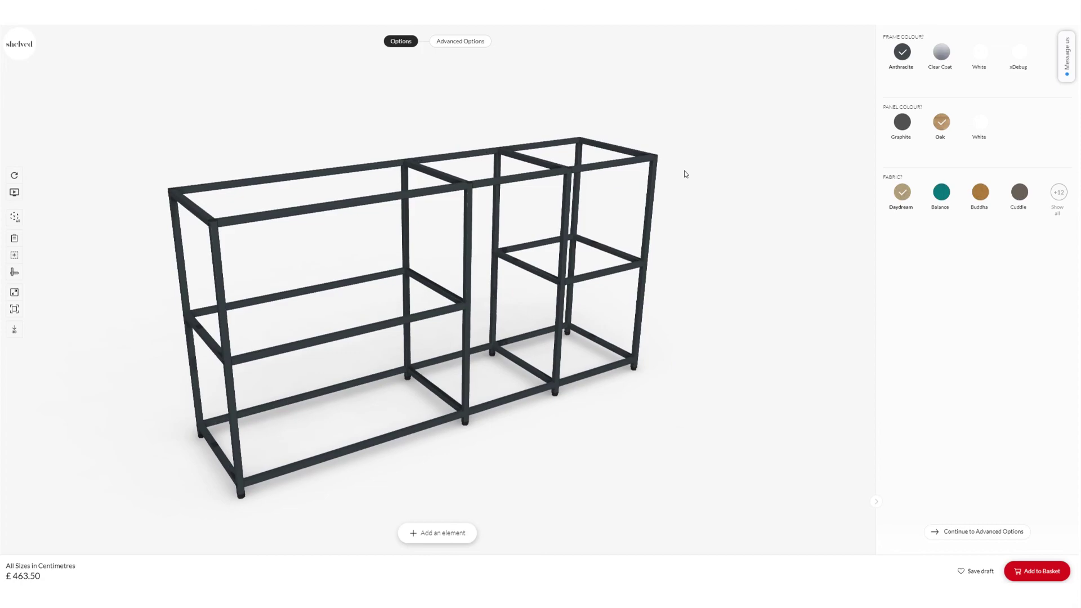